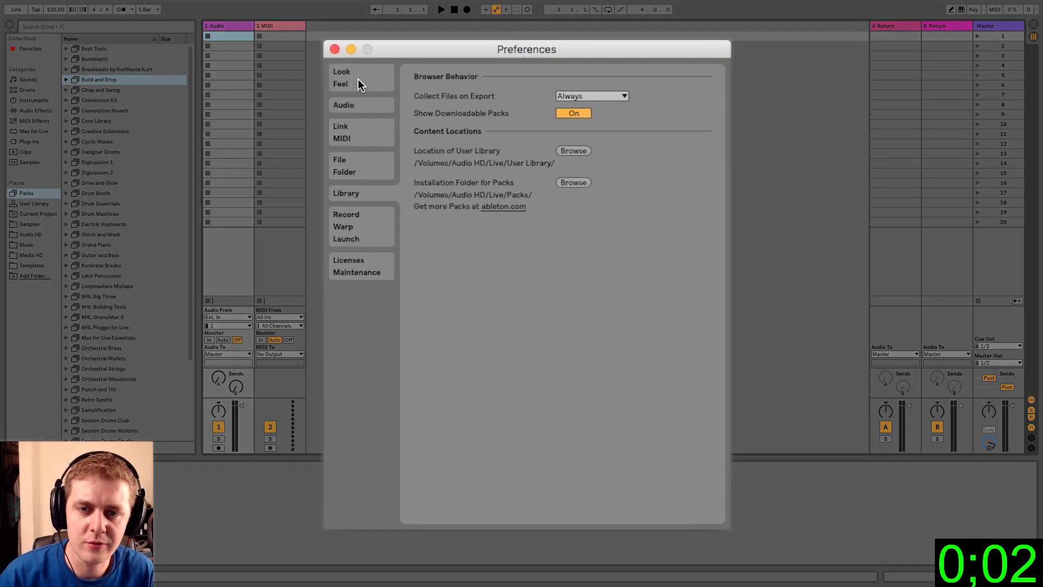
Step: Switch the Preferences window to the Look/Feel page
click(383, 107)
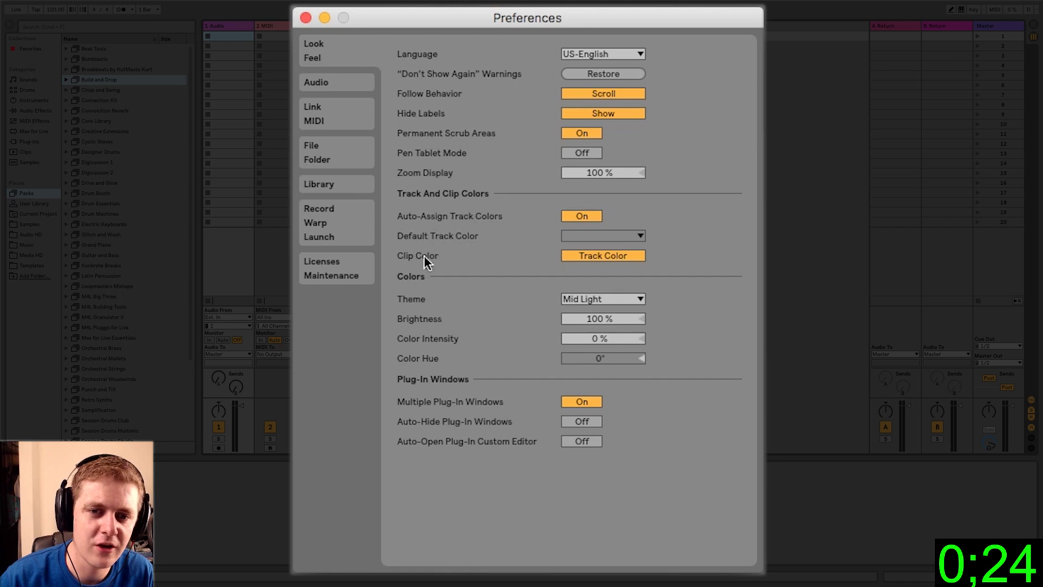
Step: Try the Mid Dark and Dark themes, return to Mid Light, then go to the Audio page
click(598, 299)
click(601, 342)
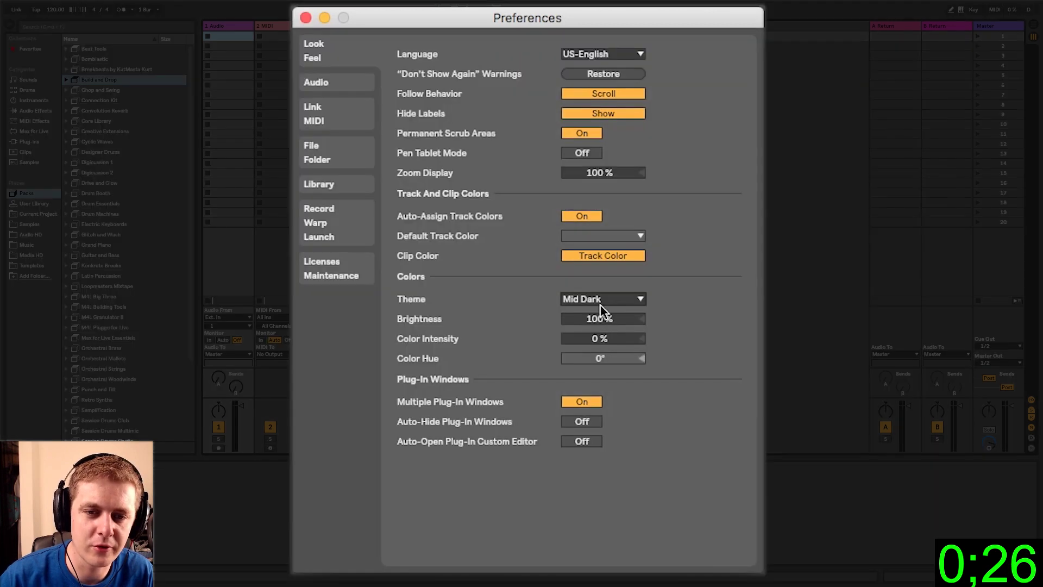
click(599, 303)
click(595, 354)
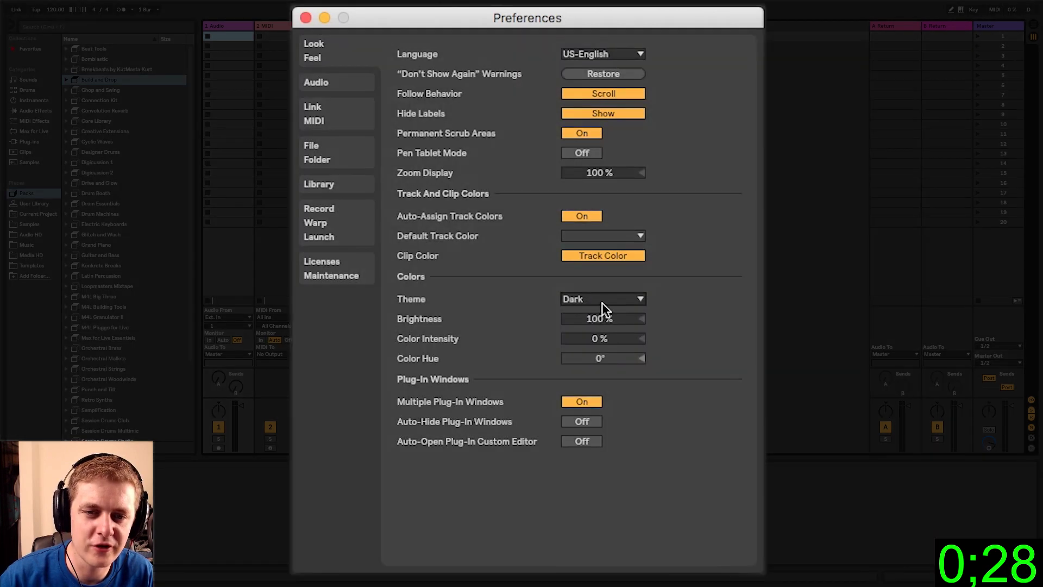
click(601, 302)
click(596, 328)
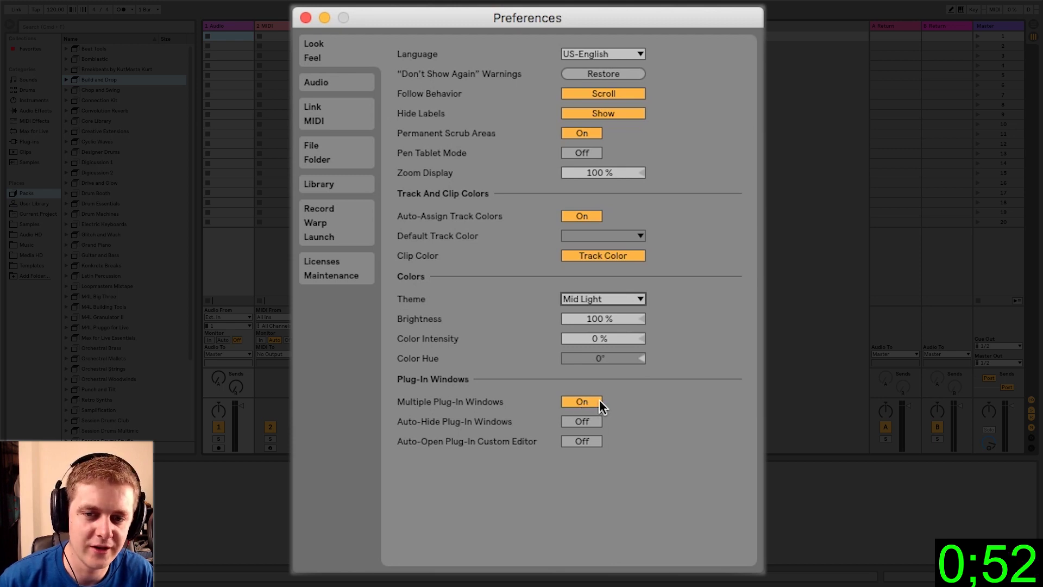
click(334, 84)
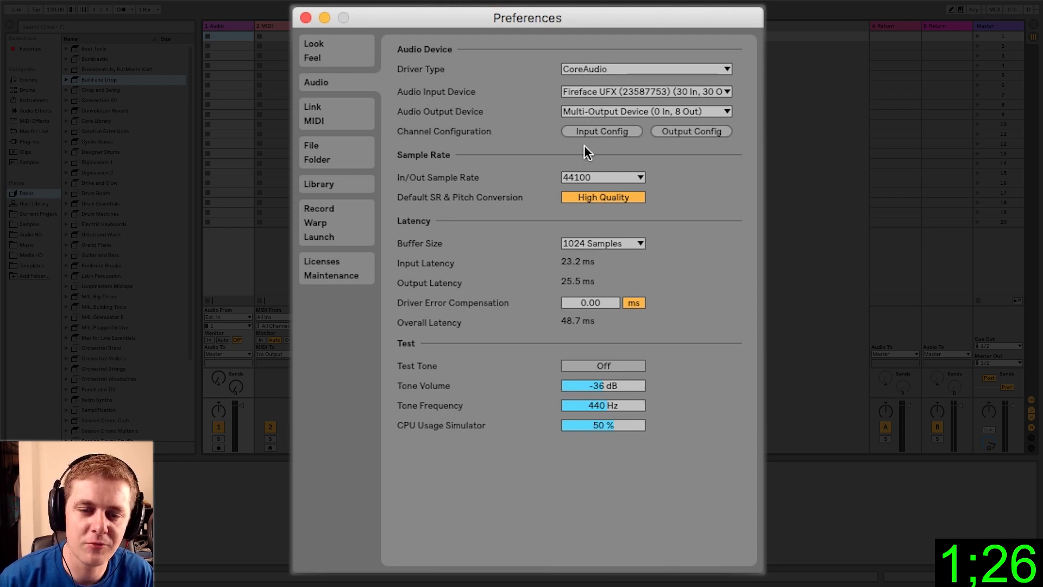
Step: Inspect Input Config twice and the input device list, keeping Fireface UFX and changing nothing
click(597, 132)
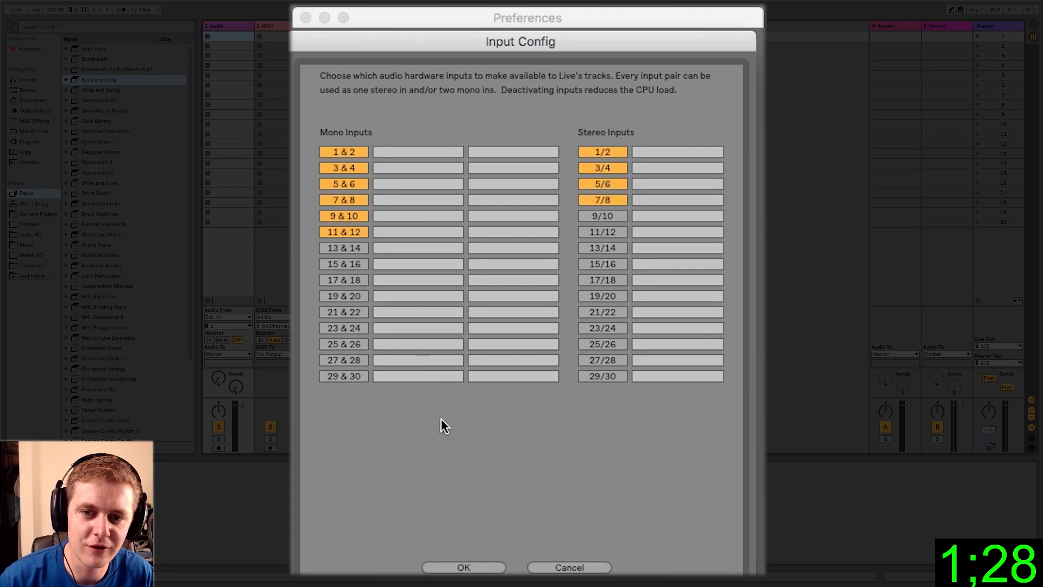
click(567, 567)
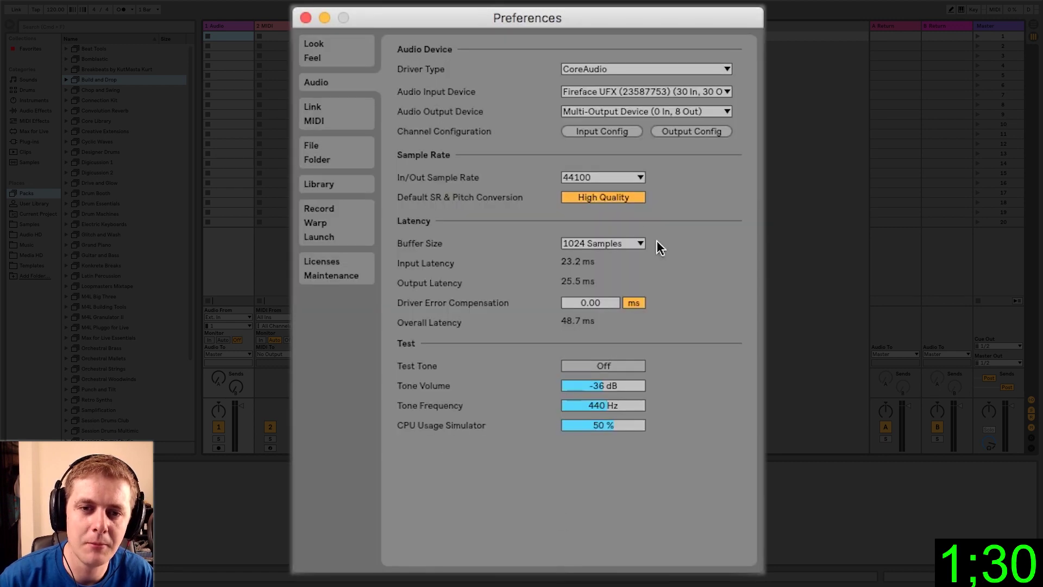
click(650, 91)
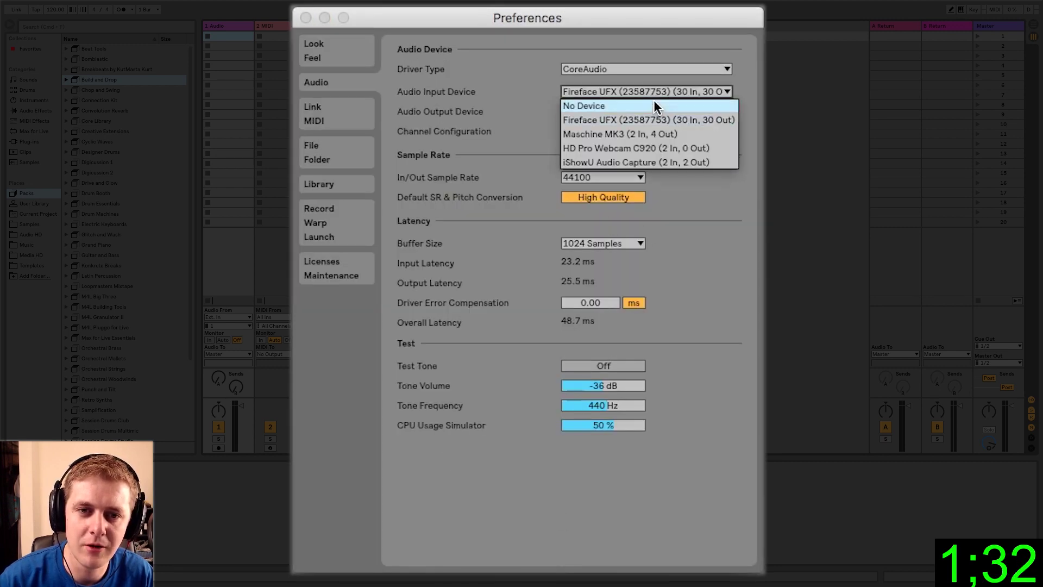
click(495, 109)
click(600, 133)
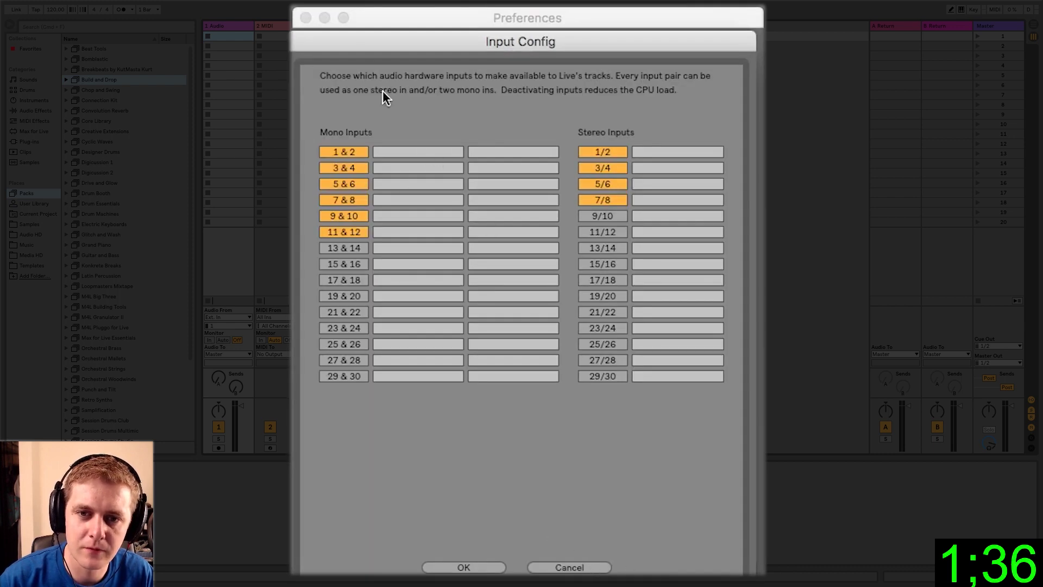
click(422, 154)
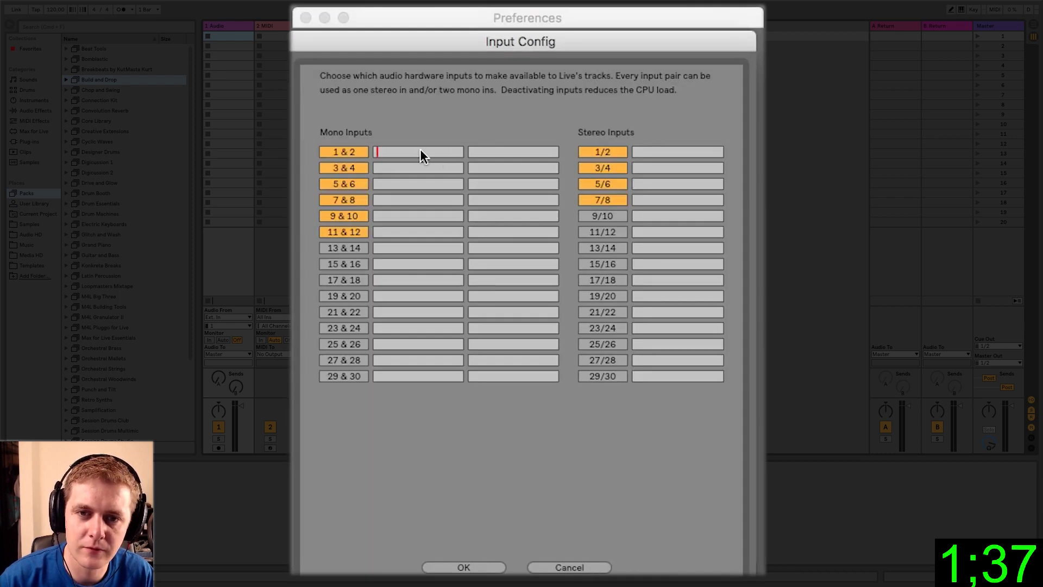
click(592, 569)
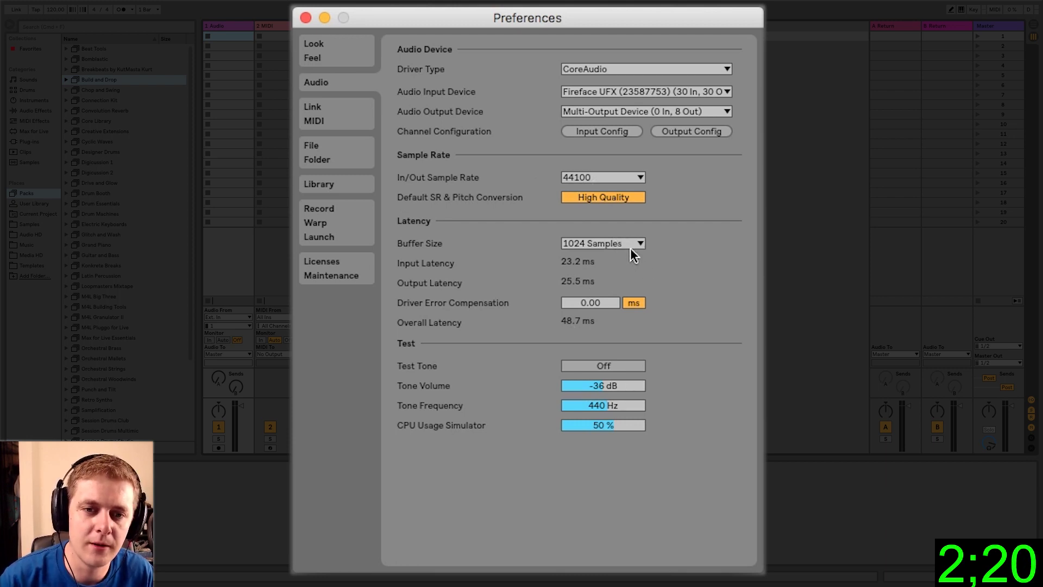
Step: Review the buffer size options, leaving it at 1024 samples
click(630, 246)
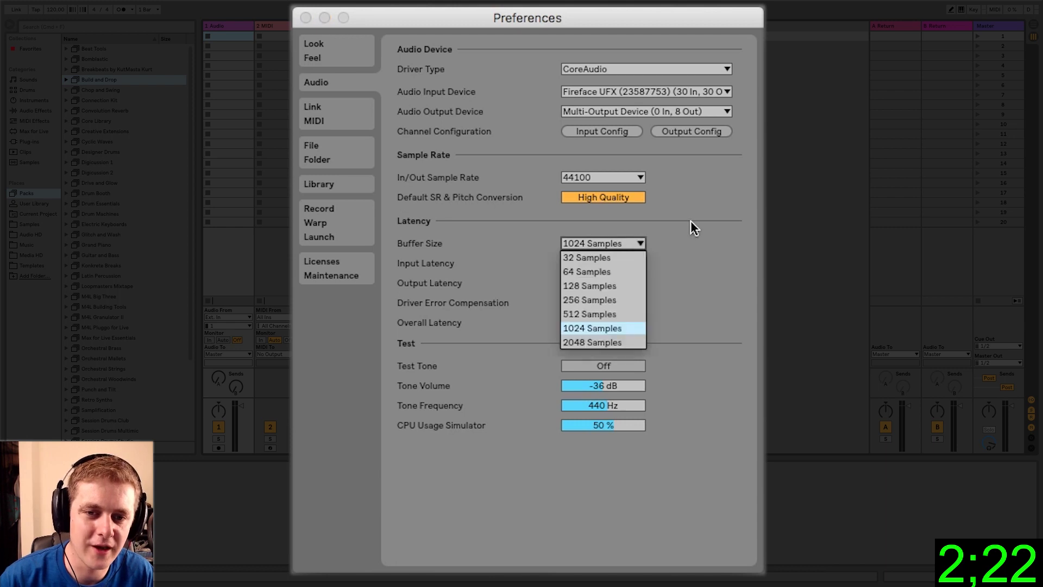
click(689, 221)
click(623, 240)
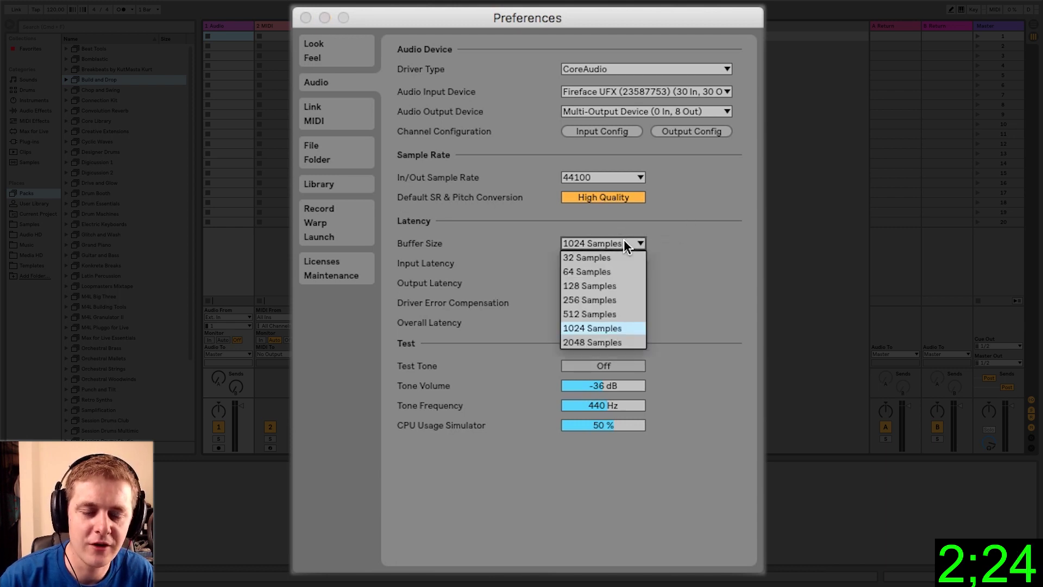
click(703, 256)
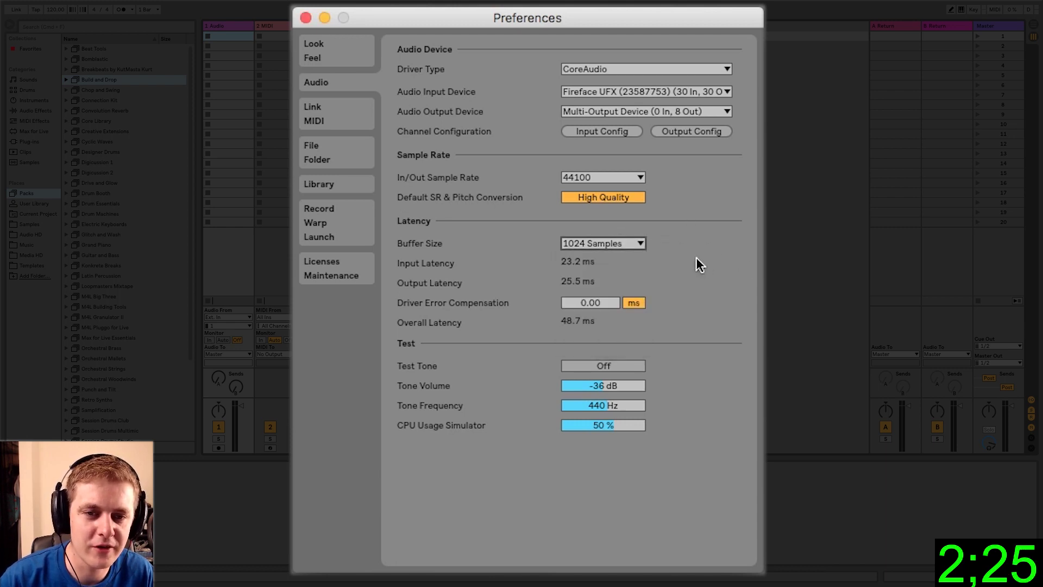
click(635, 240)
click(675, 280)
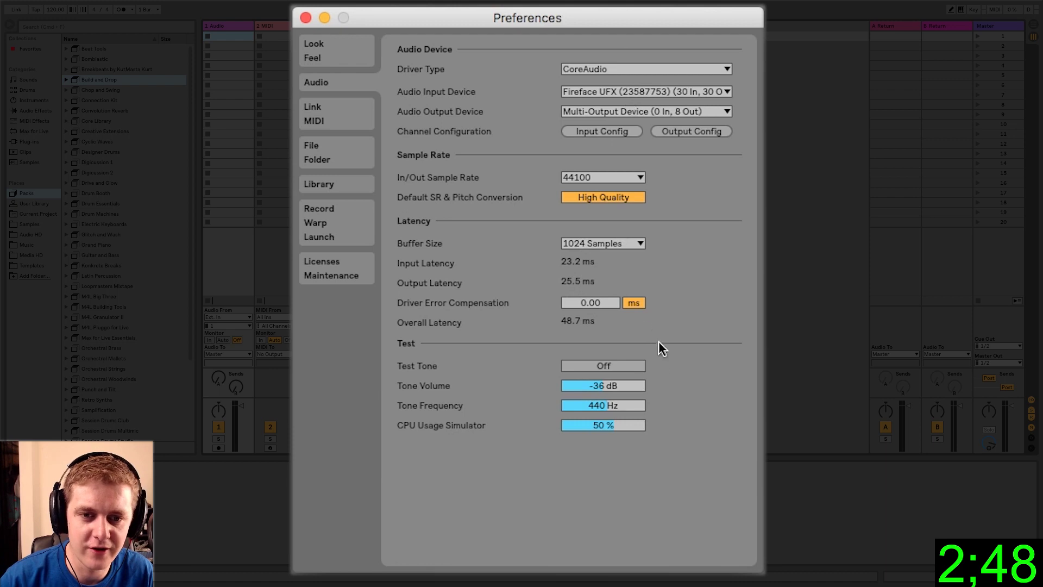
Step: Toggle the test tone on and off, then switch to the Link/MIDI page
click(611, 363)
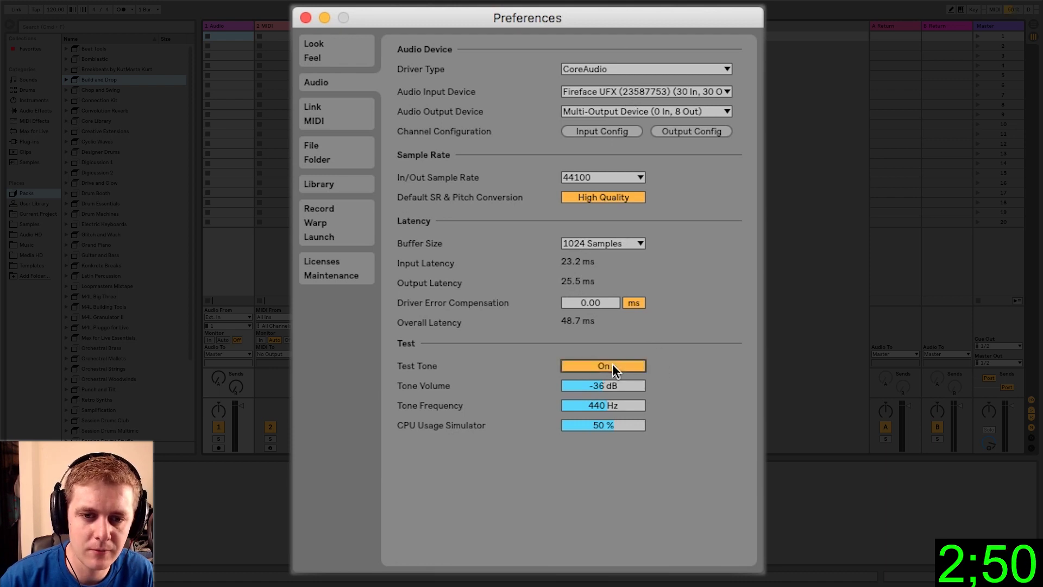
click(611, 364)
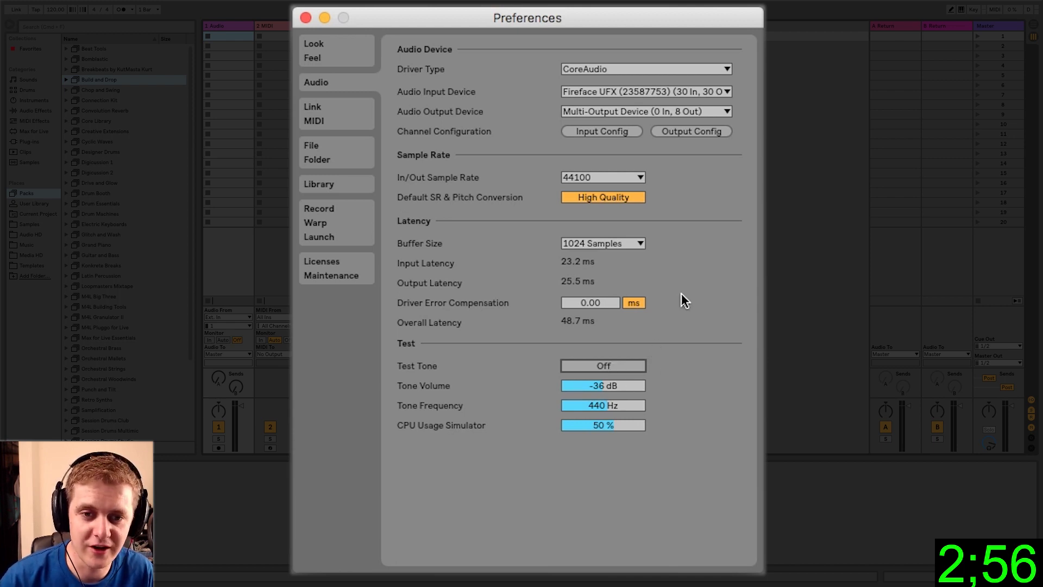
click(335, 119)
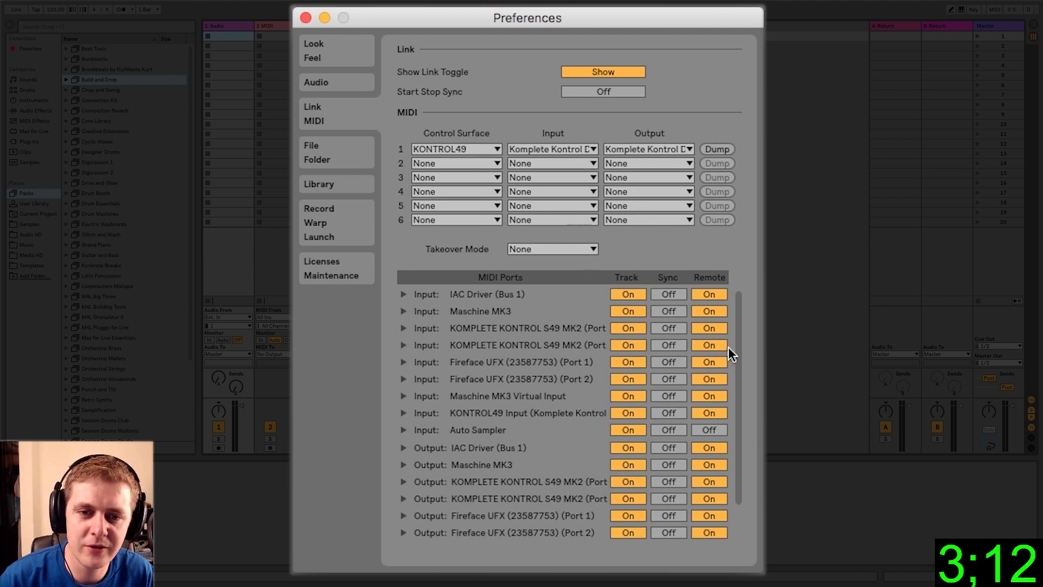
Step: Scroll through the MIDI Ports list, then move to the File/Folder page
scroll(736, 342, down, 2)
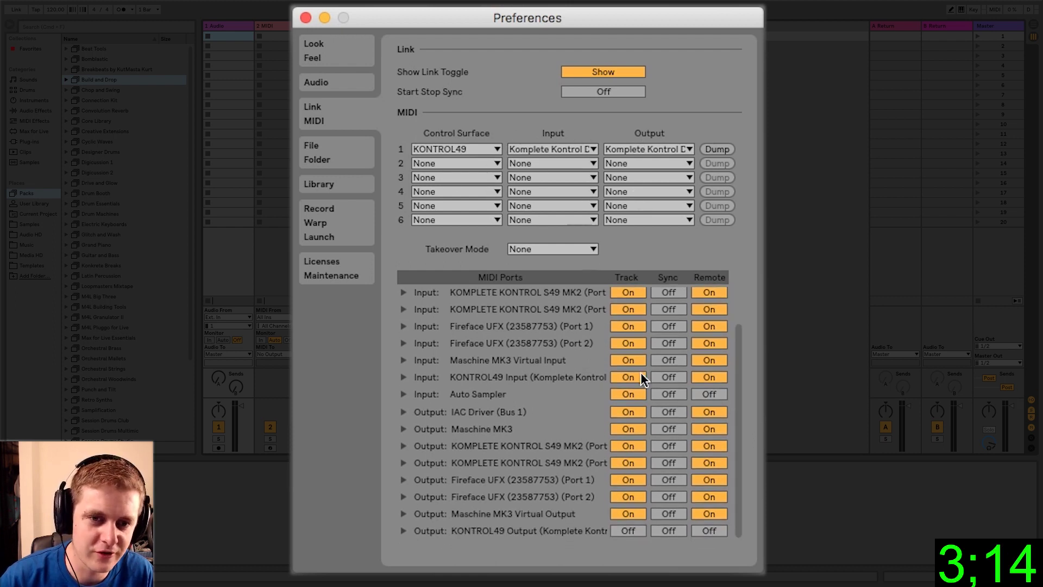
drag(738, 355, 736, 317)
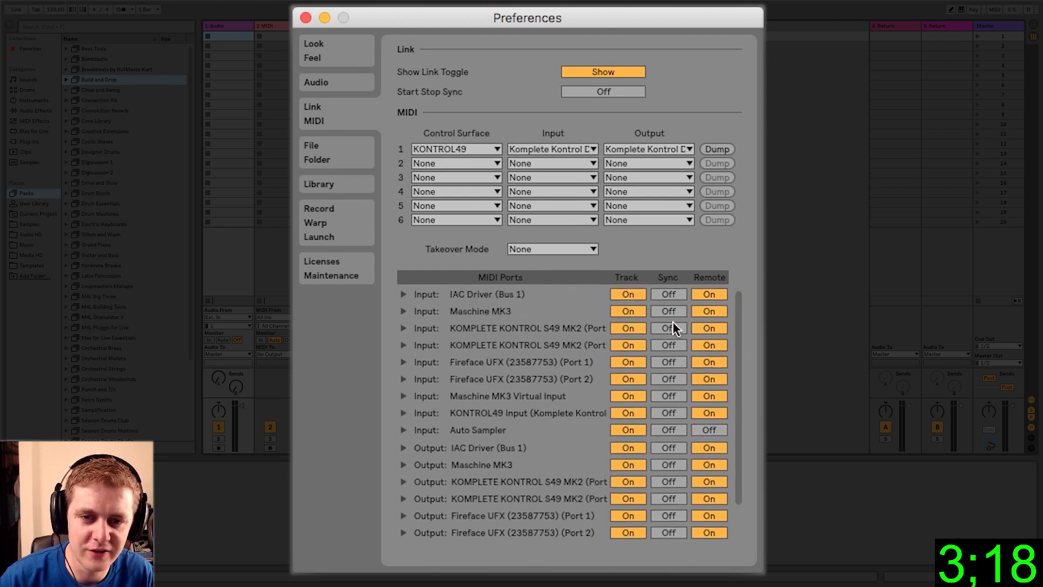
scroll(736, 345, down, 2)
scroll(731, 340, up, 2)
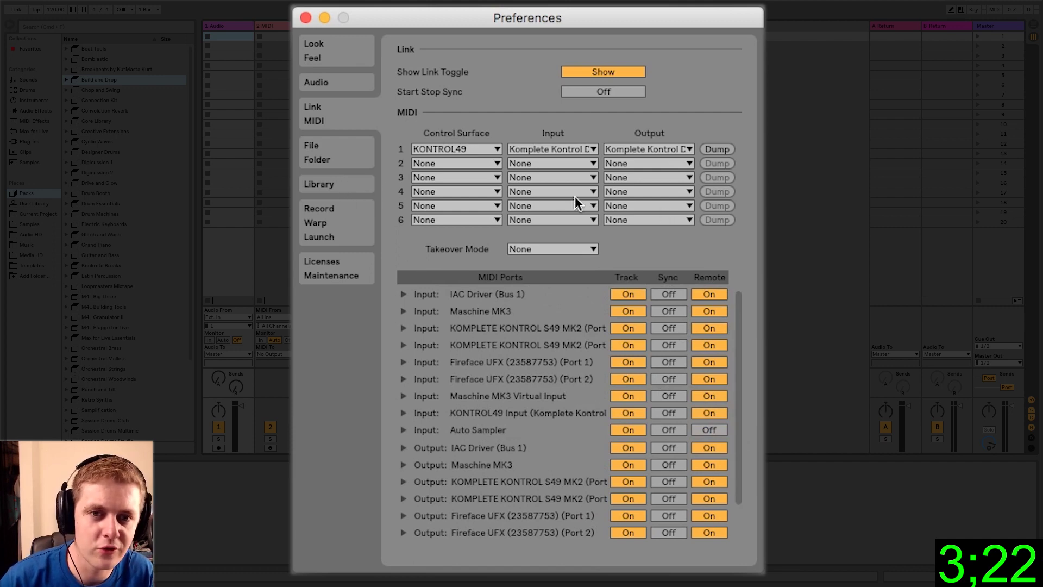
click(333, 161)
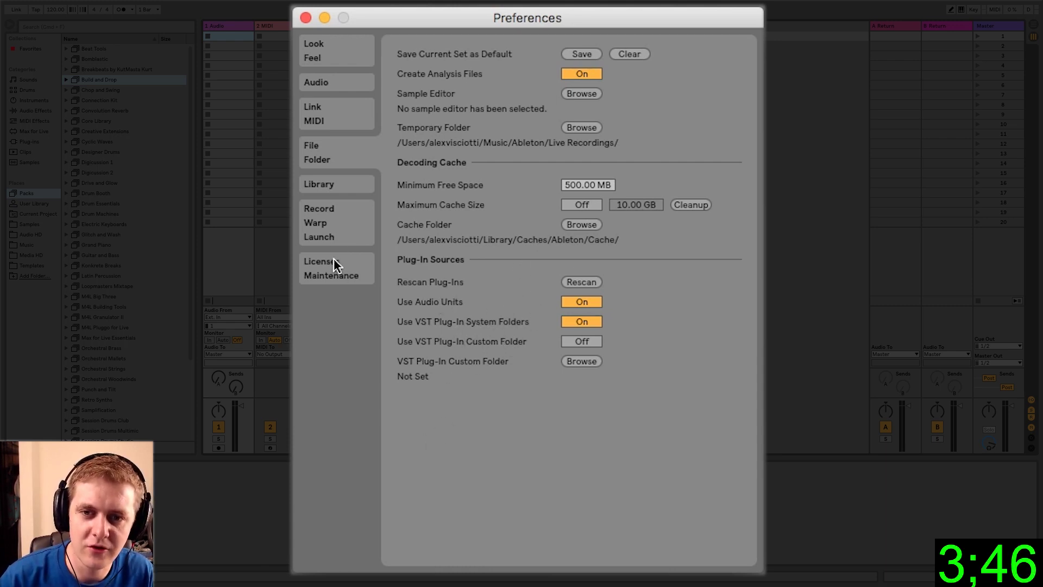
click(324, 188)
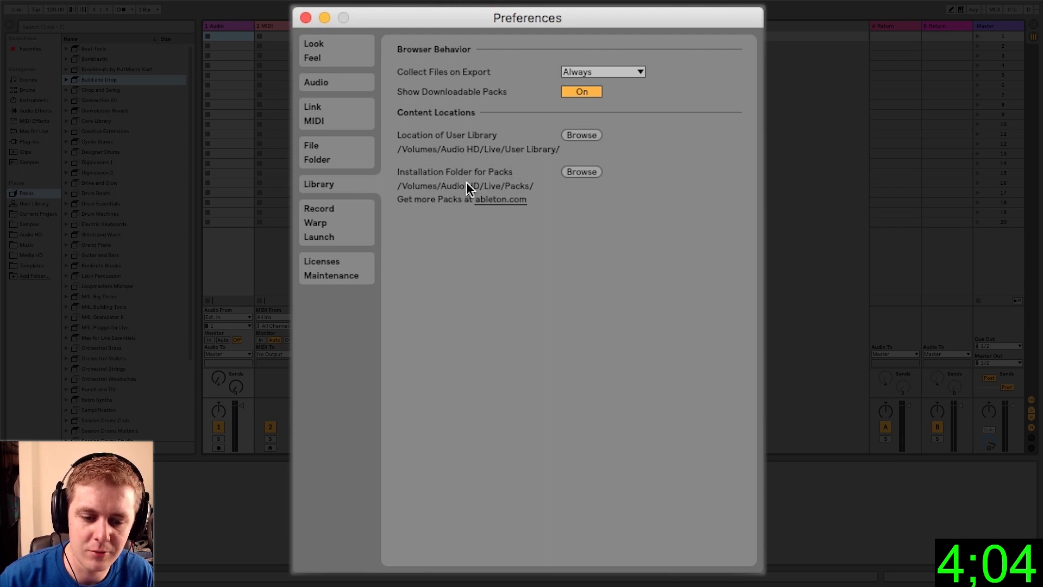
Step: On the Record/Warp/Launch page, keep recording file type WAV and bit depth 24
click(350, 225)
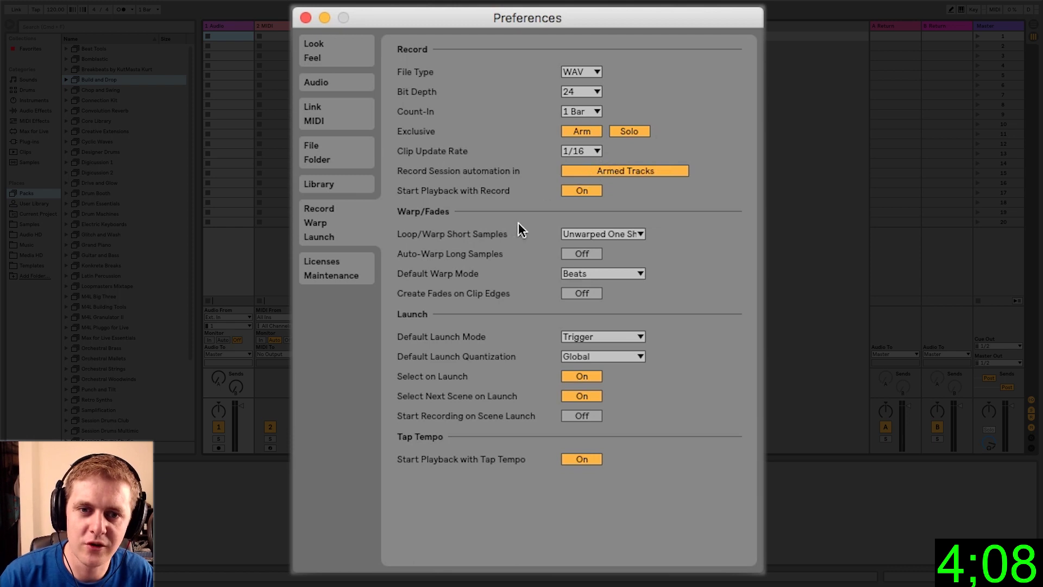
click(581, 72)
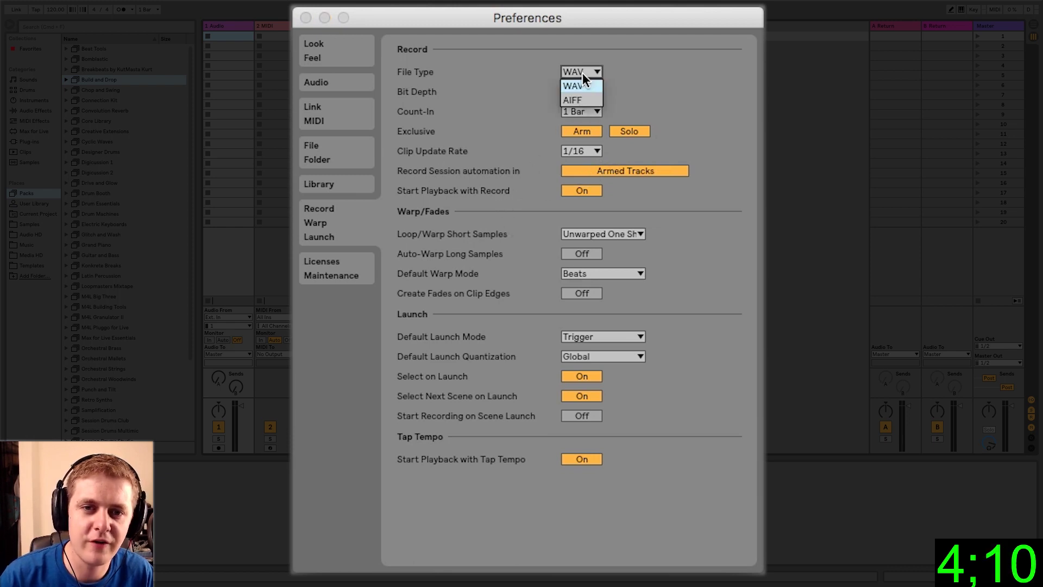
click(586, 82)
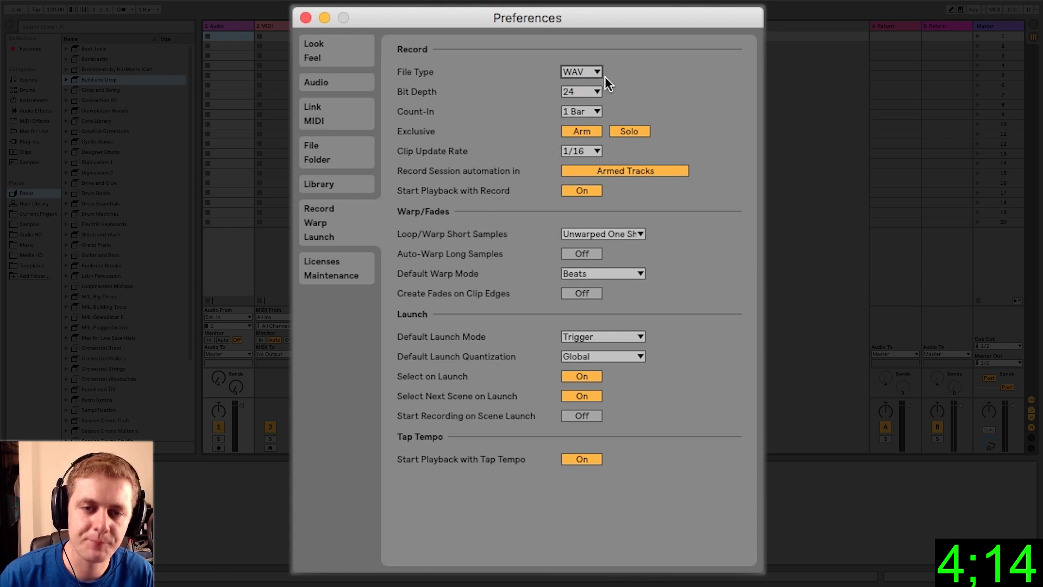
click(599, 69)
click(637, 54)
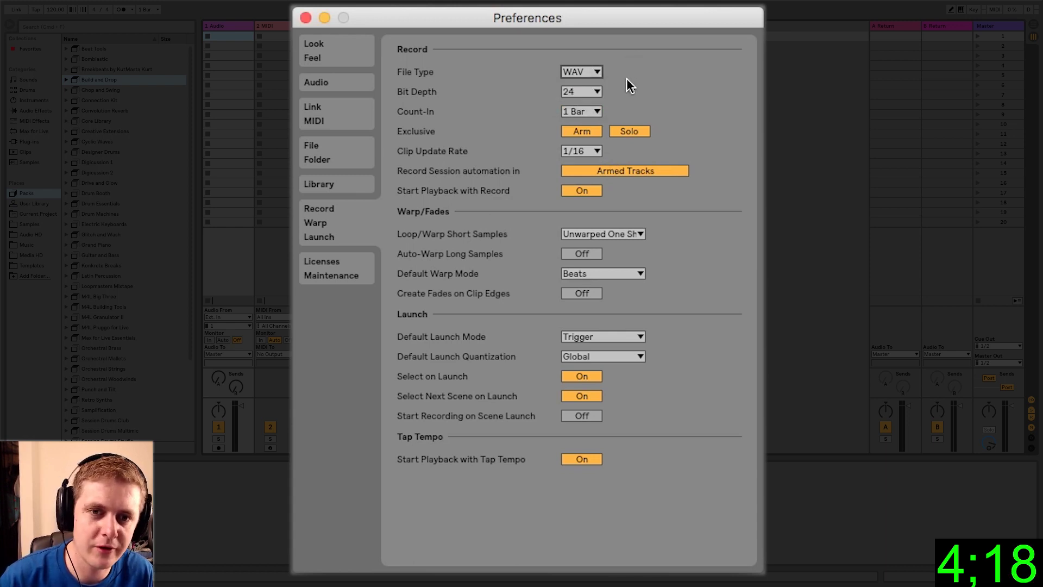
click(593, 92)
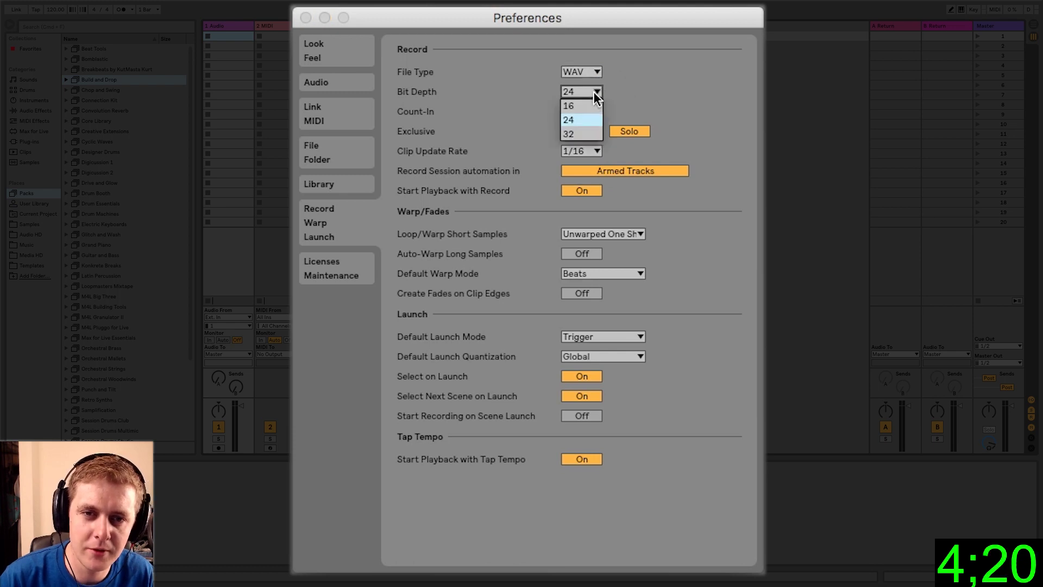
click(573, 120)
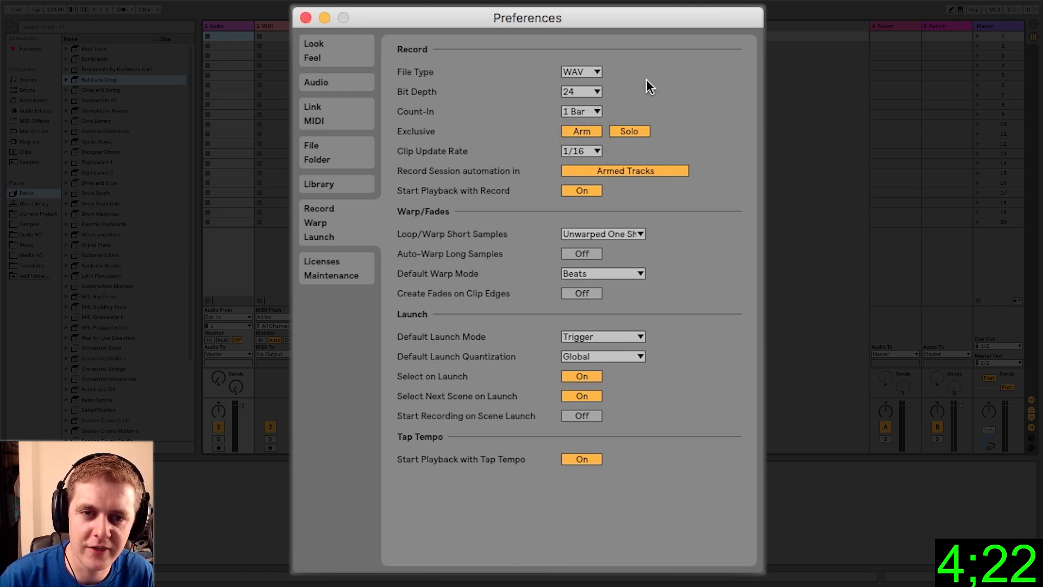